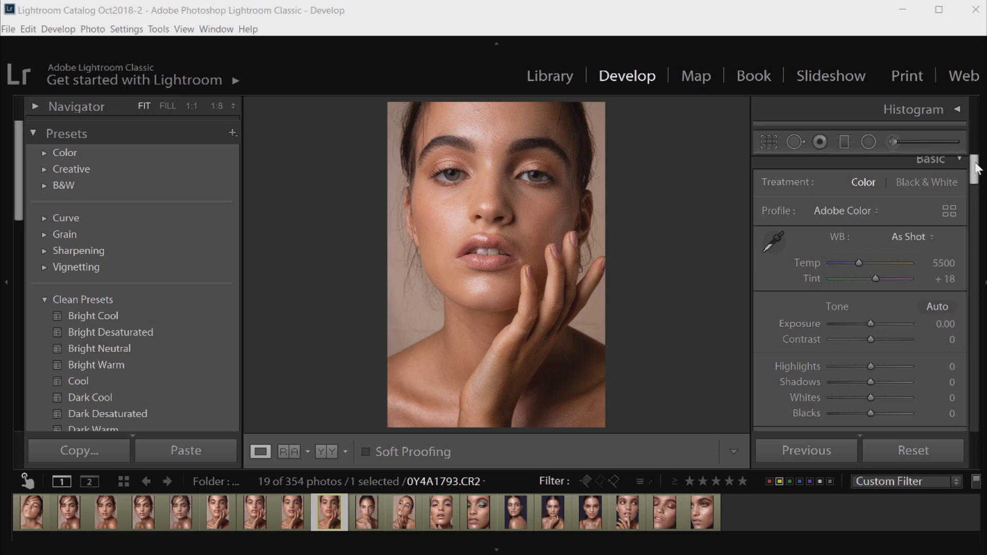
Reduce the orange saturation in the HSL adjustments to -12.
mouse_move(976, 168)
left_mouse_down()
mouse_move(975, 180)
mouse_move(973, 171)
left_mouse_up()
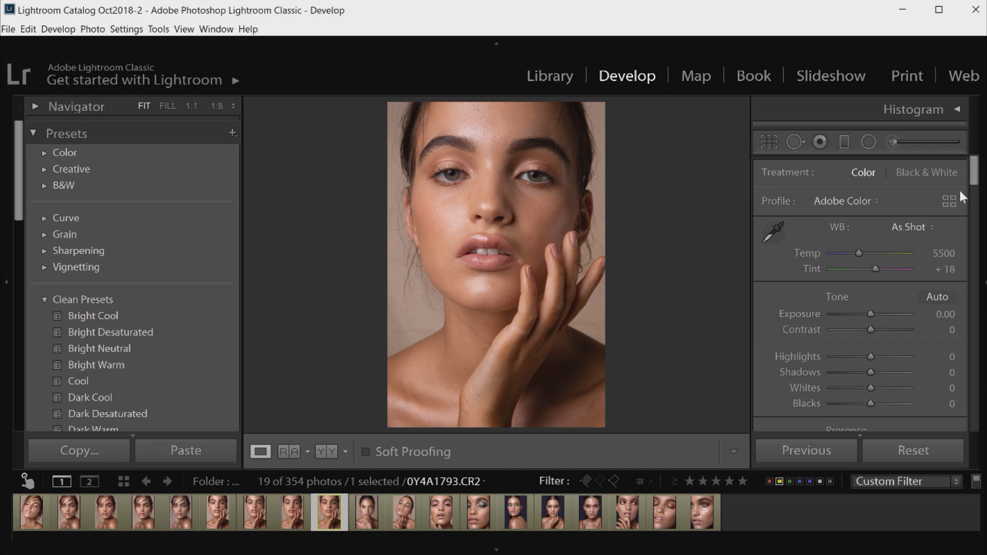
left_click_drag(974, 174, 976, 215)
scroll(851, 195, "down", 6)
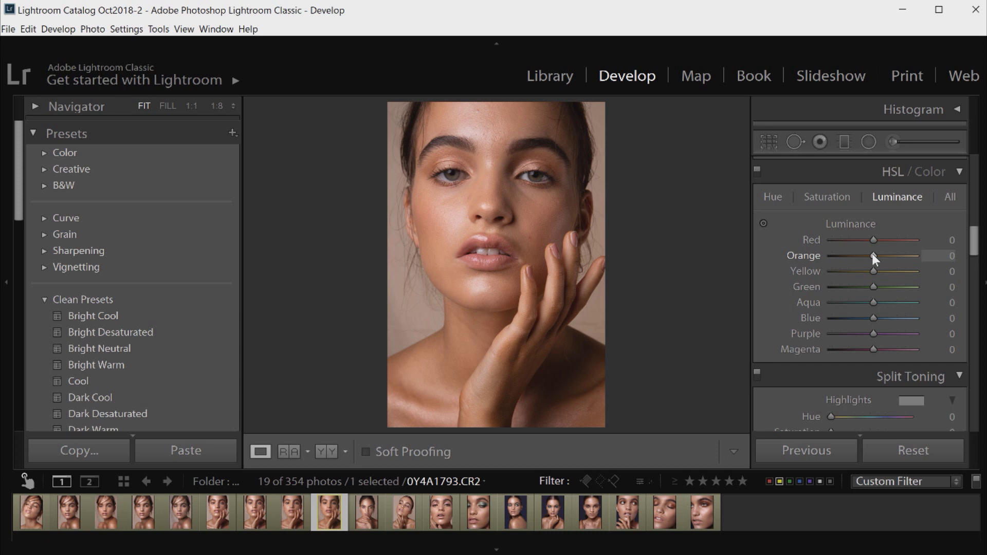
left_click(820, 196)
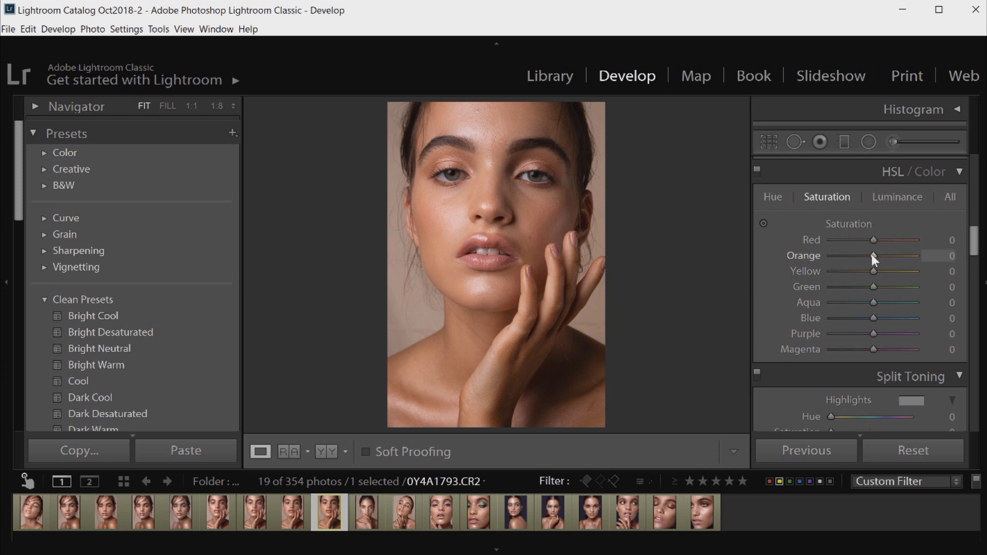
left_click_drag(872, 255, 867, 255)
left_click_drag(862, 255, 866, 254)
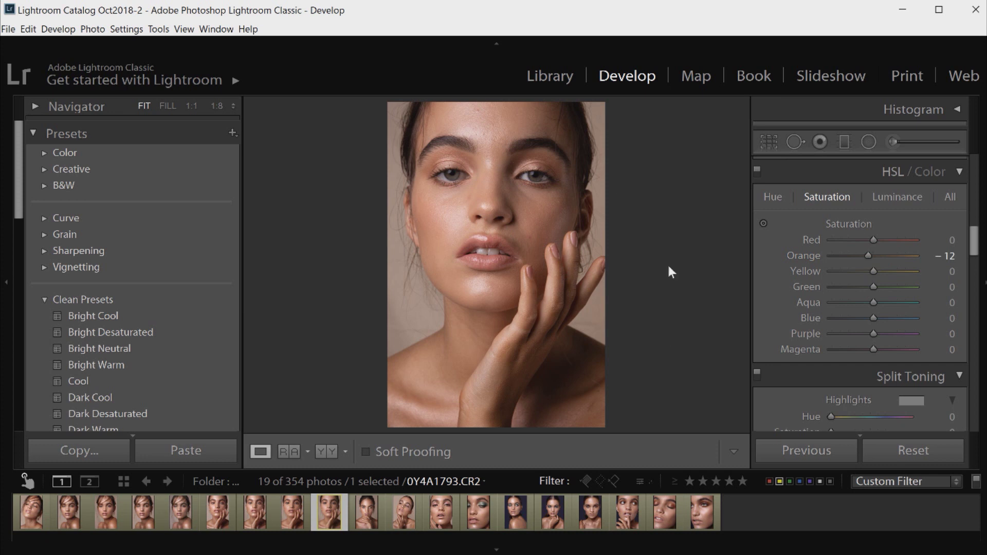
Lower the orange luminance in the HSL adjustments to -28, undoing and redoing the change to compare the skin tone.
left_click(884, 194)
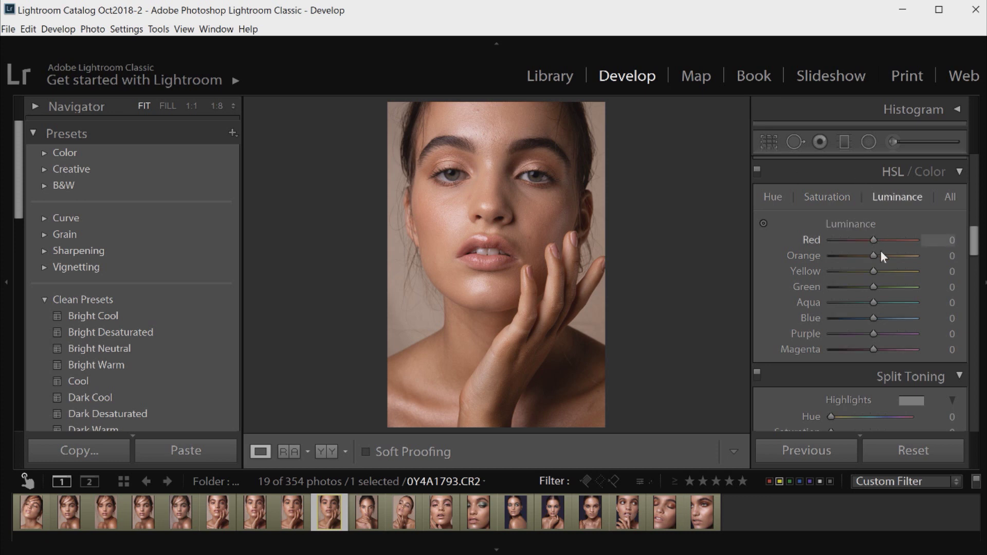
left_click_drag(872, 255, 866, 256)
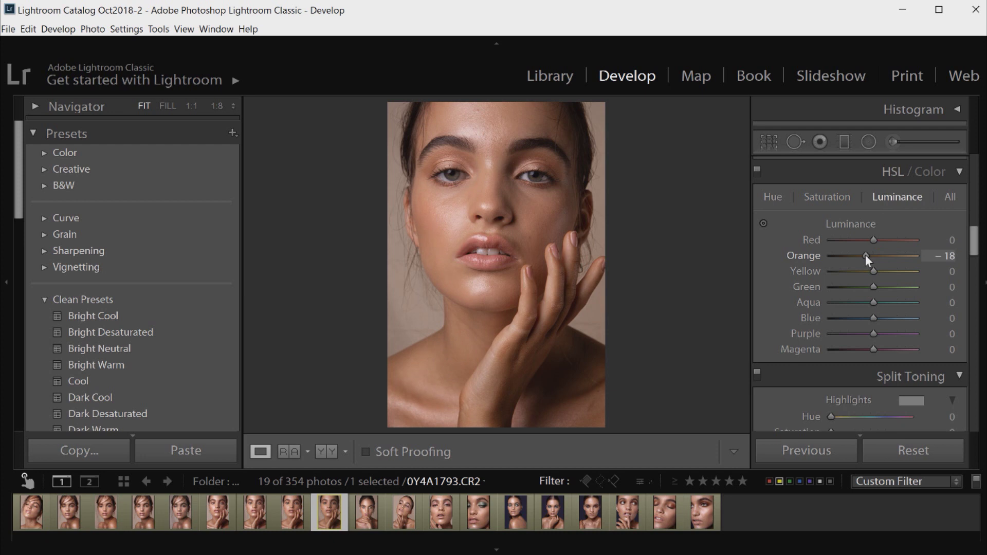
left_click_drag(863, 255, 867, 255)
left_click_drag(869, 257, 870, 255)
key("Down")
left_click_drag(868, 255, 862, 255)
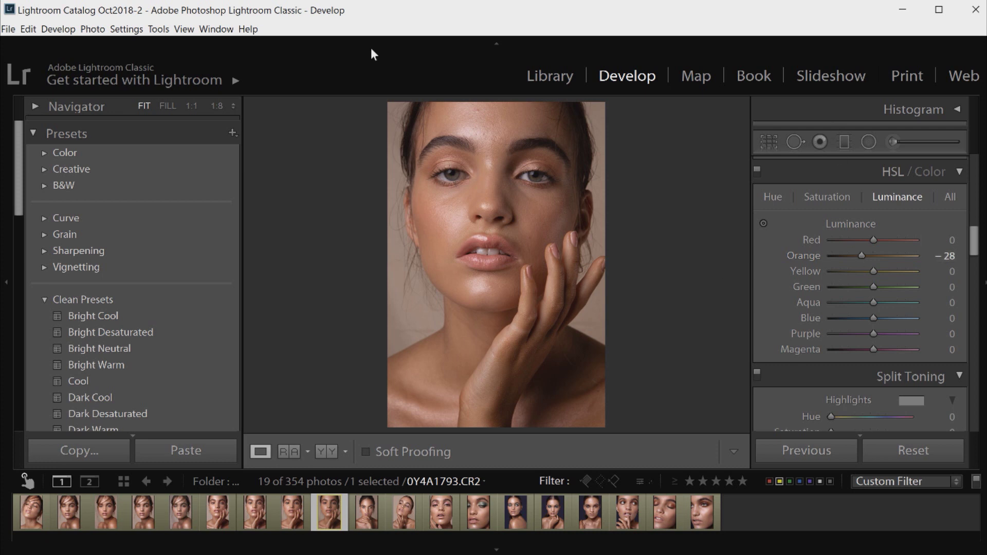
key("ctrl+z")
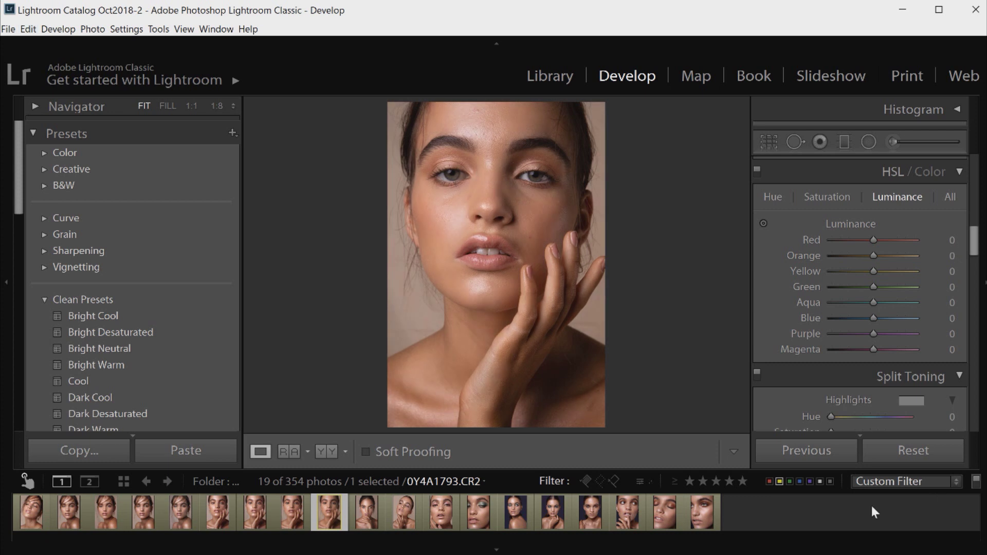
key("ctrl+y")
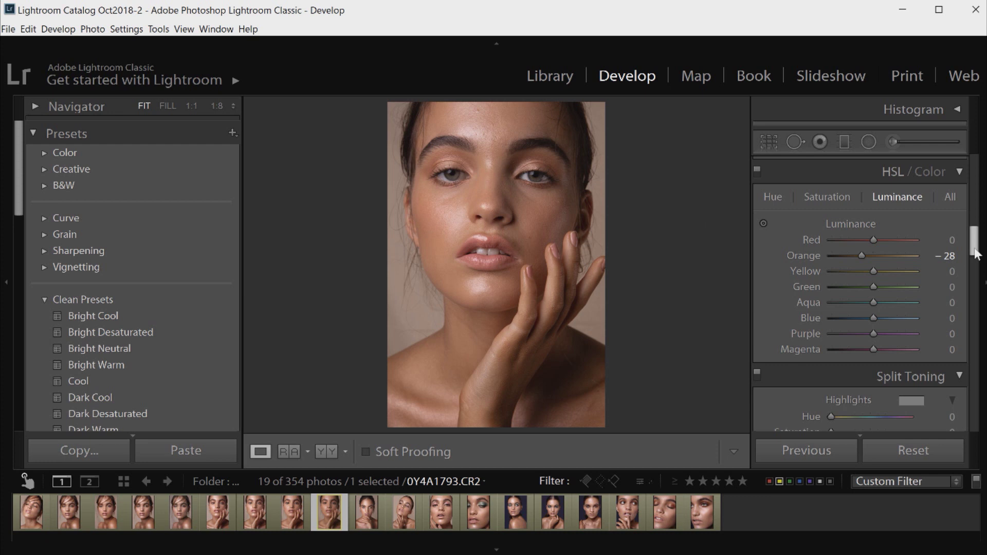
Raise the Highlights in the basic tone adjustments to +15.
left_click_drag(976, 255, 984, 192)
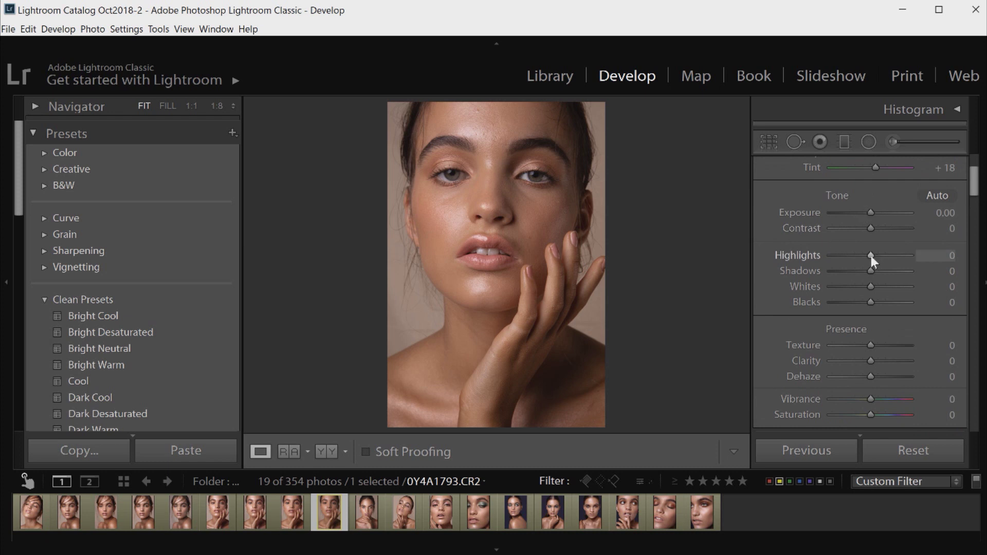
left_click_drag(870, 256, 871, 256)
mouse_move(872, 255)
left_mouse_down()
mouse_move(862, 255)
mouse_move(876, 255)
left_mouse_up()
scroll(971, 190, "up", 2)
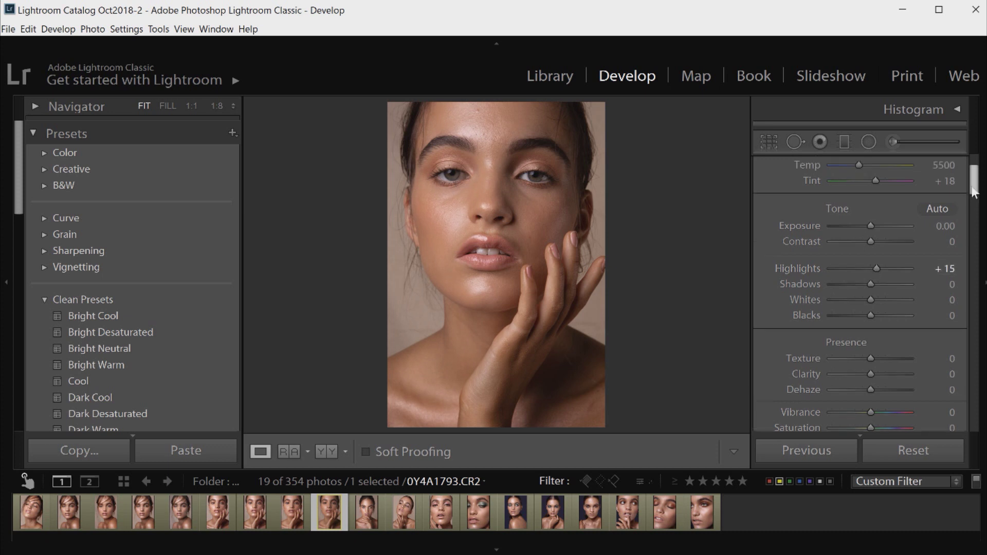
Set the Exposure to +0.09 and the Clarity to +9 in the basic adjustments.
scroll(973, 191, "up", 1)
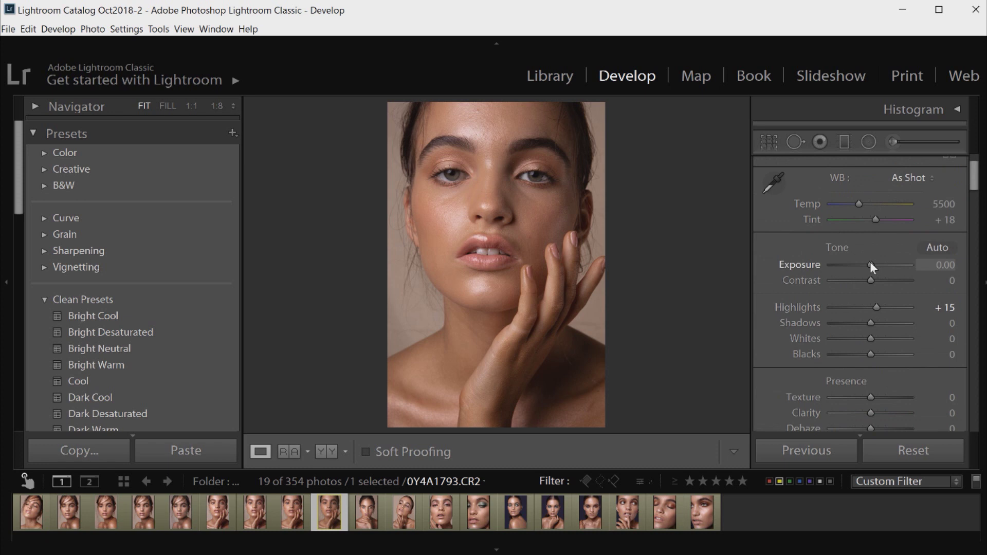
left_click_drag(870, 262, 870, 261)
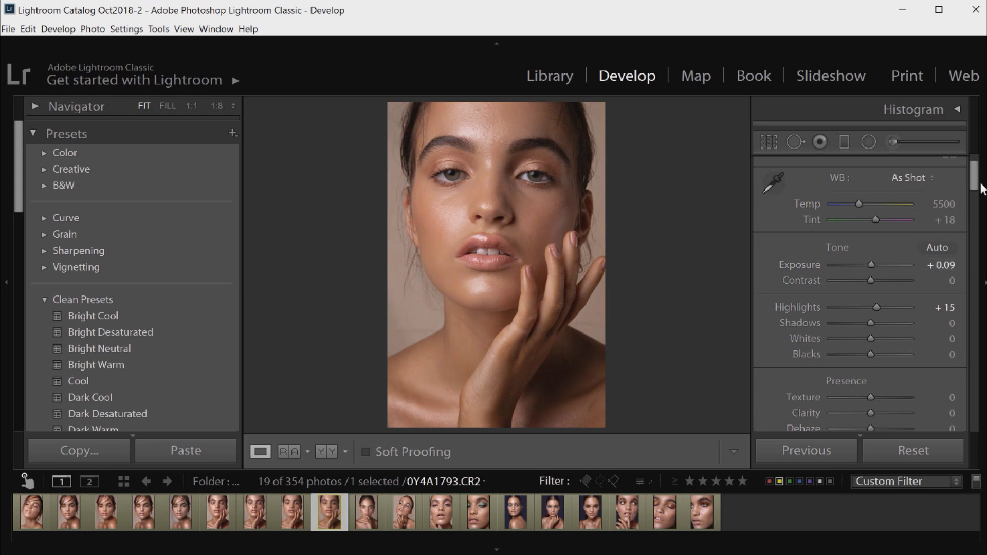
left_click_drag(976, 182, 976, 195)
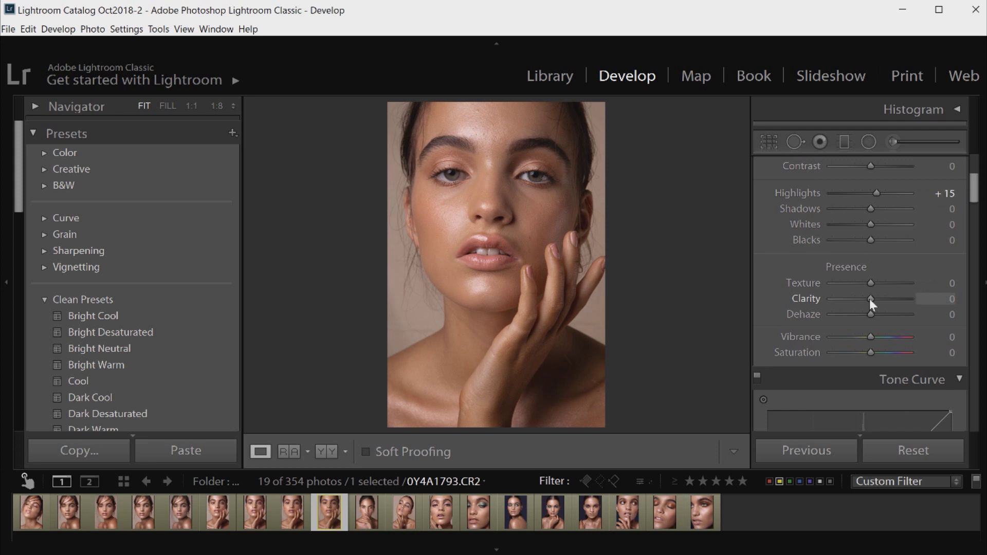
mouse_move(869, 298)
left_mouse_down()
mouse_move(884, 291)
mouse_move(872, 297)
left_mouse_up()
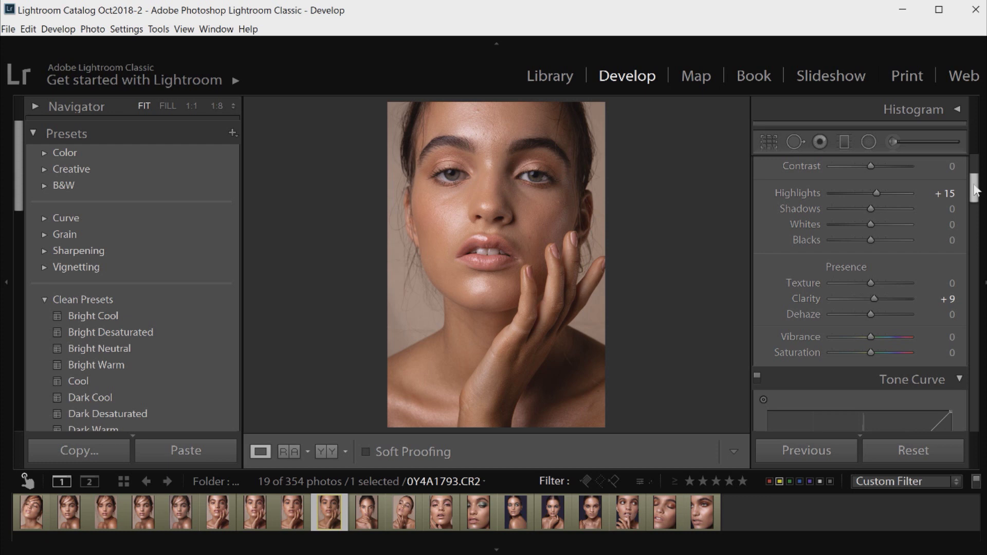
Tint the split-toning shadows with a faint purple at hue 284 and saturation 5.
left_click_drag(975, 190, 975, 198)
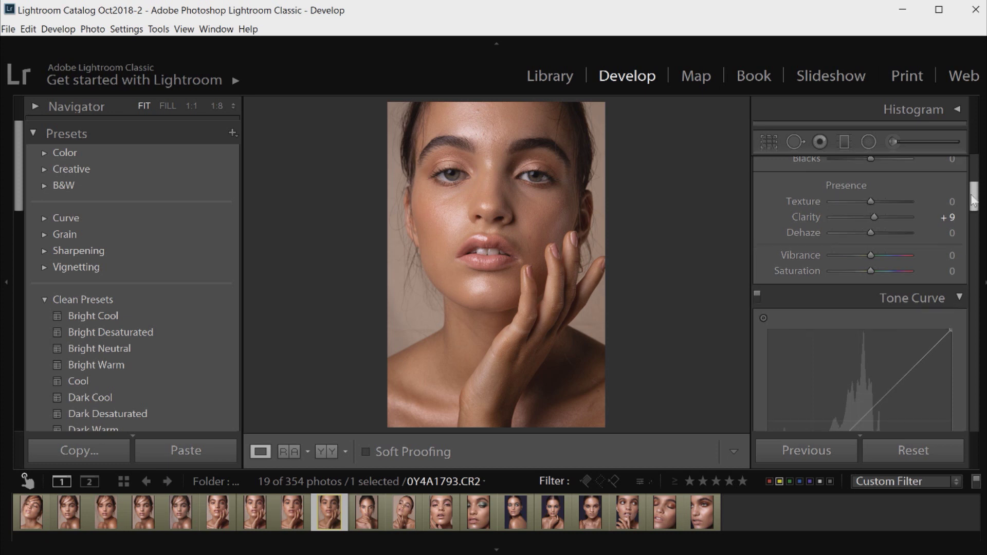
left_click_drag(973, 200, 945, 232)
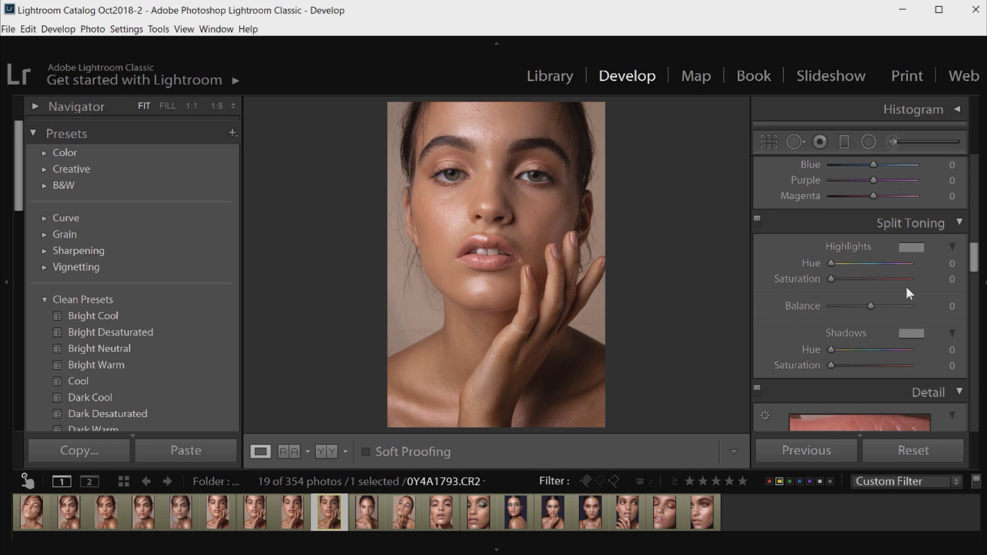
left_click(910, 334)
left_click_drag(790, 389, 786, 410)
left_click(753, 392)
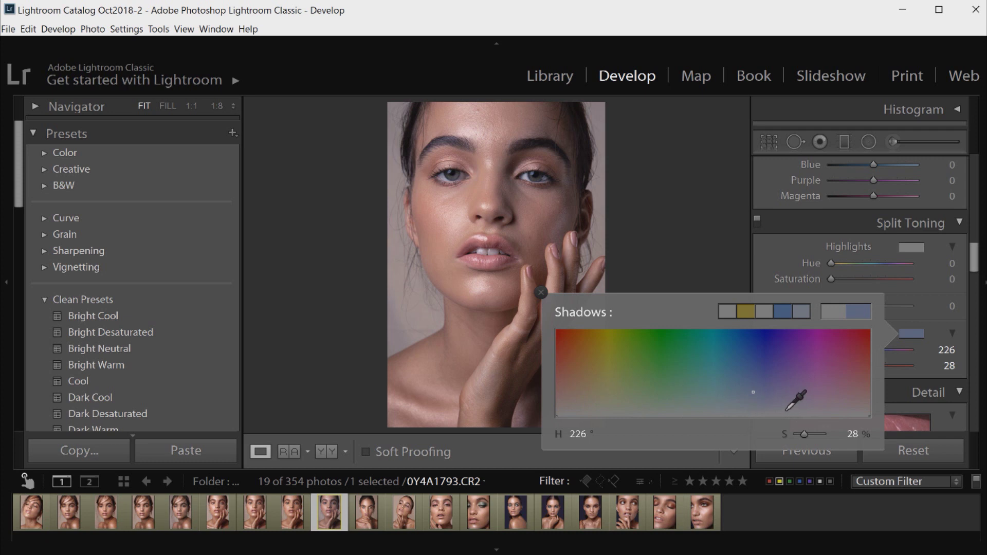
left_click_drag(762, 399, 802, 412)
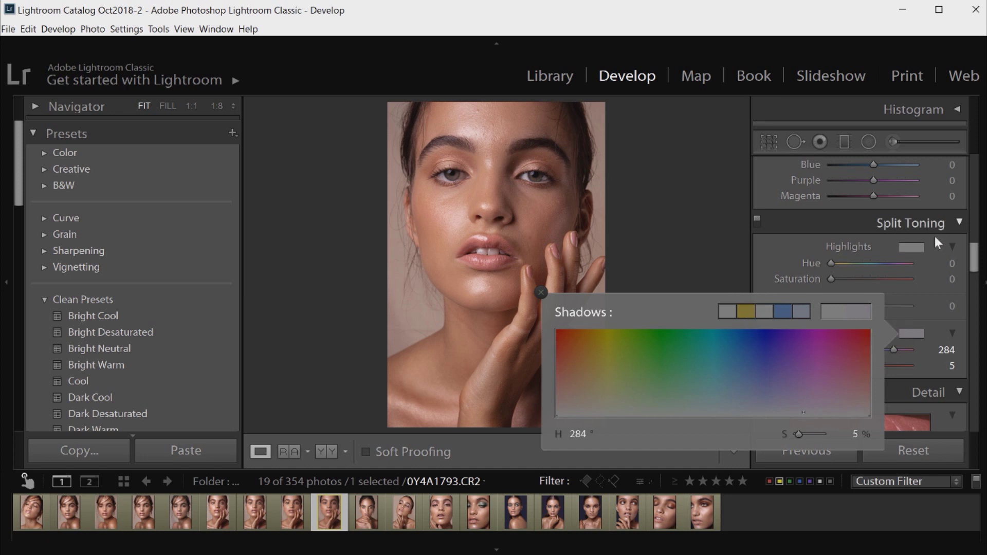
left_click(974, 257)
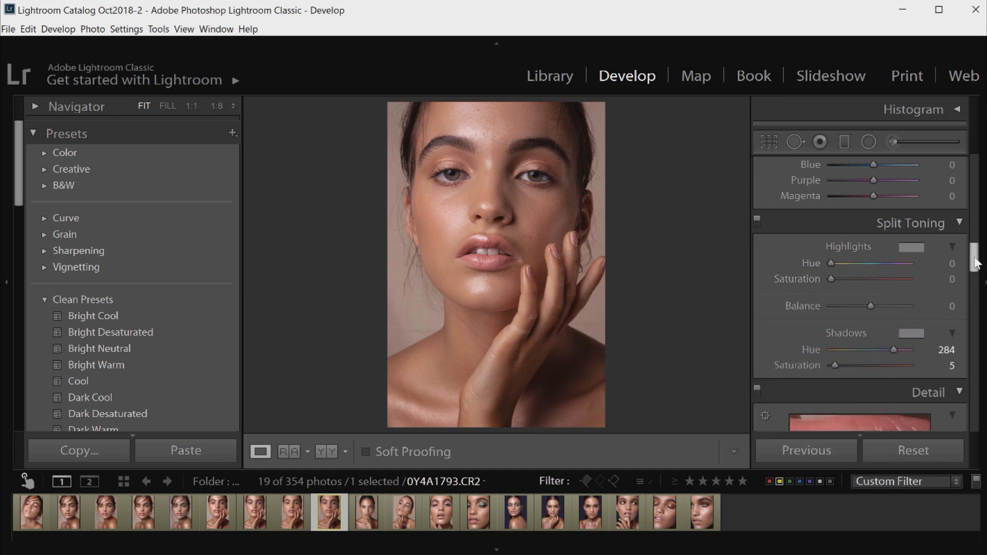
Tint the split-toning highlights with hue 63 and saturation 4, and test the Balance before resetting it to 0.
left_click(908, 248)
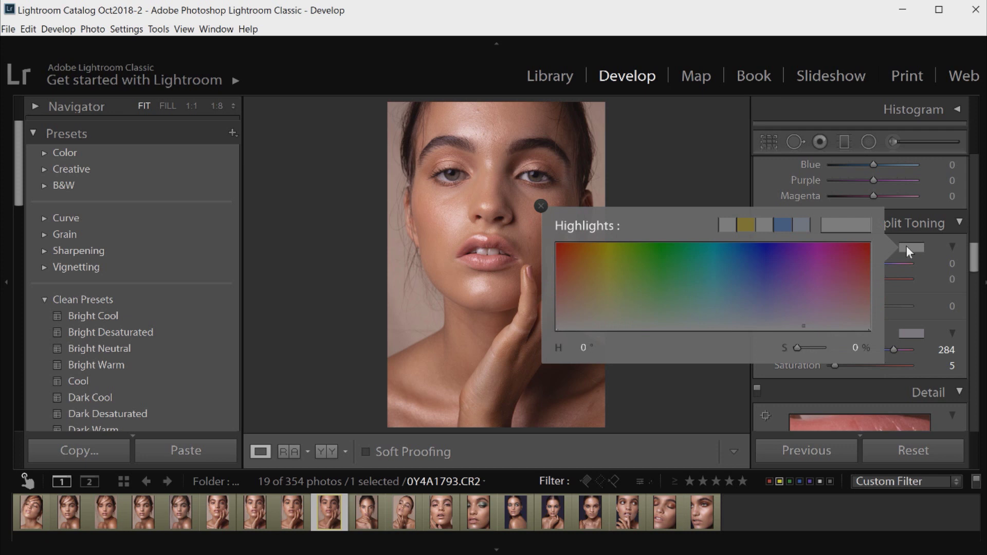
left_click_drag(642, 295, 611, 322)
left_click(798, 348)
left_click_drag(798, 348, 797, 347)
left_click(920, 272)
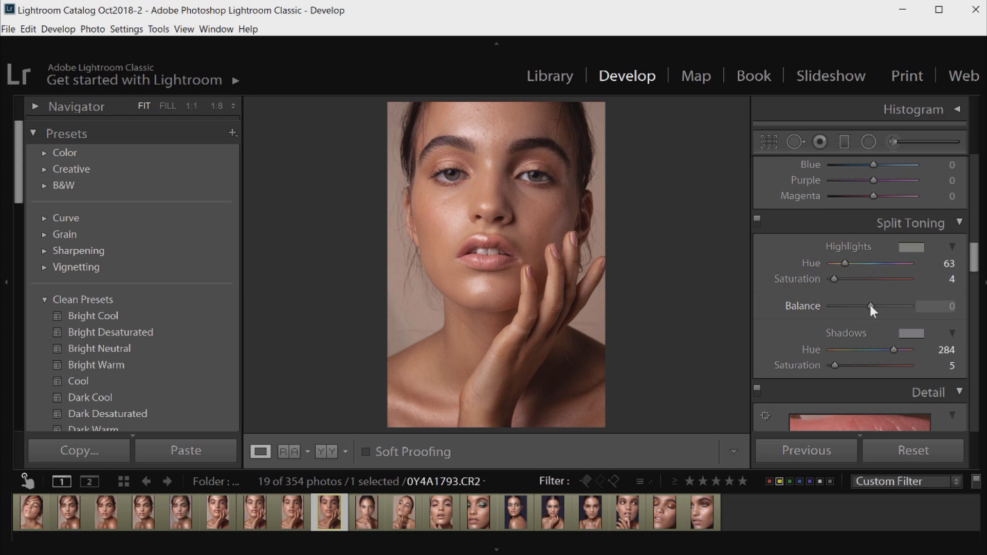
mouse_move(869, 304)
left_mouse_down()
mouse_move(846, 301)
mouse_move(895, 301)
mouse_move(857, 306)
mouse_move(895, 307)
mouse_move(862, 306)
mouse_move(872, 313)
left_mouse_up()
double_click(870, 307)
Fine-tune the orange saturation and slightly reduce the red saturation in the HSL adjustments.
left_click_drag(973, 263, 973, 243)
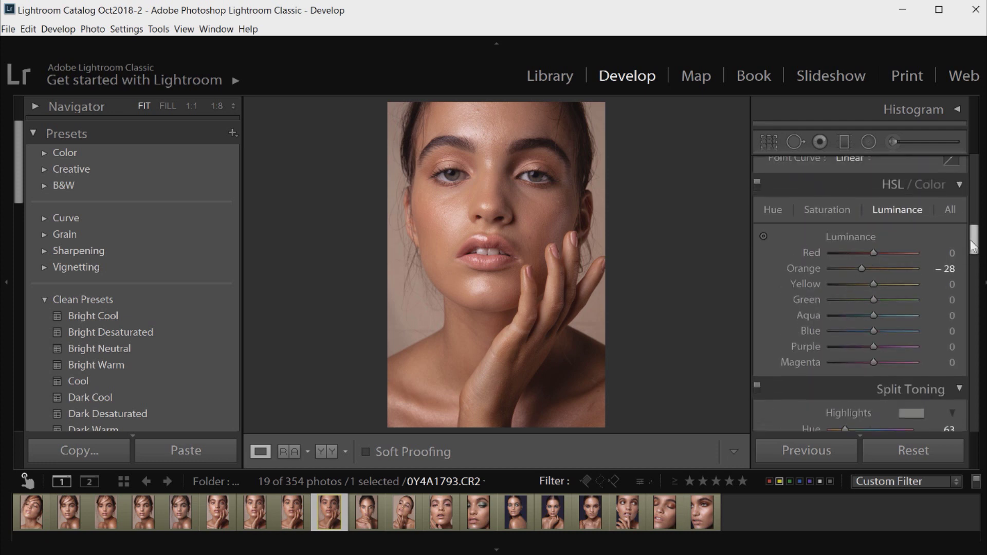
left_click(816, 208)
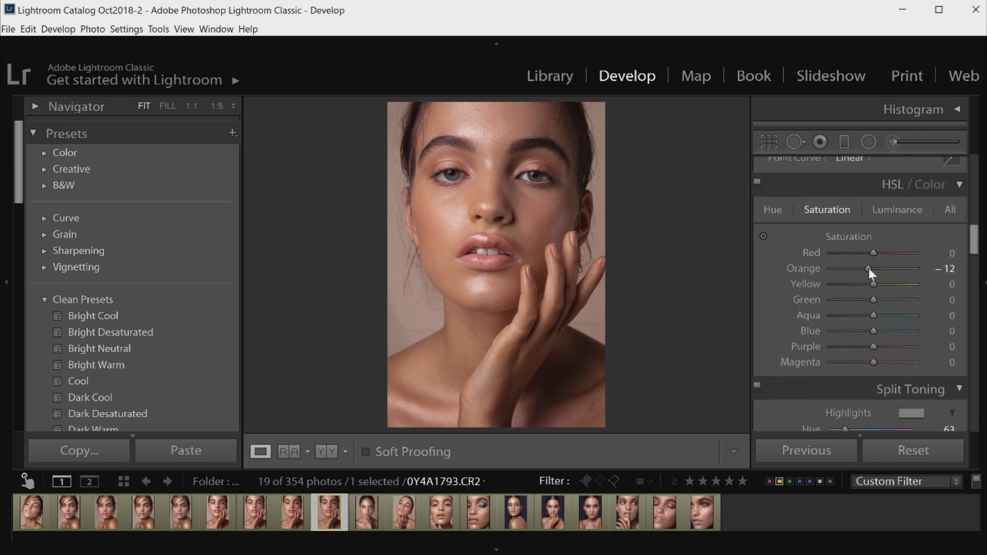
left_click_drag(869, 268, 869, 268)
mouse_move(872, 254)
left_mouse_down()
mouse_move(846, 255)
mouse_move(868, 258)
left_mouse_up()
Switch the tone curve to the Green channel and raise an upper point on it to about 62.0 / 64.7 %.
left_click_drag(975, 246, 975, 210)
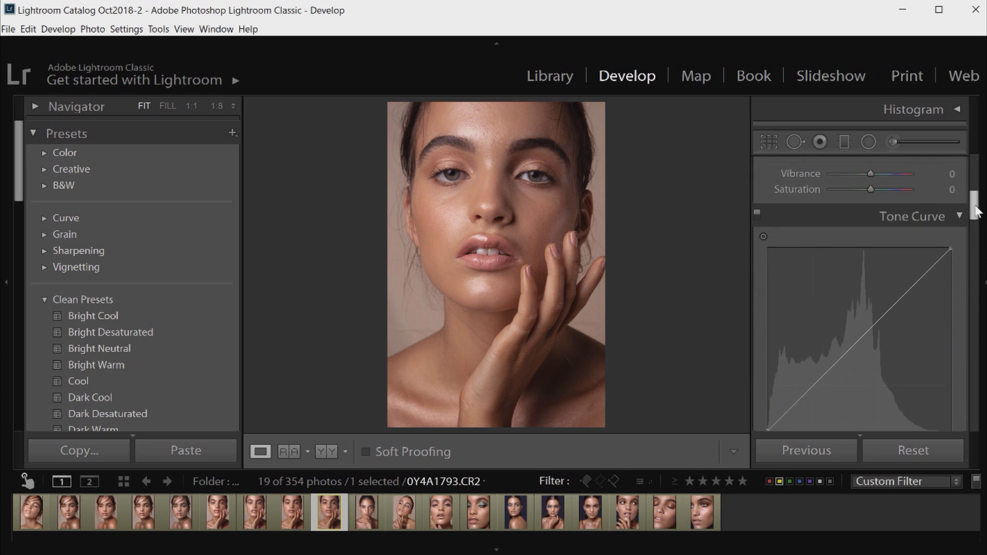
scroll(975, 211, "down", 1)
scroll(975, 211, "down", 2)
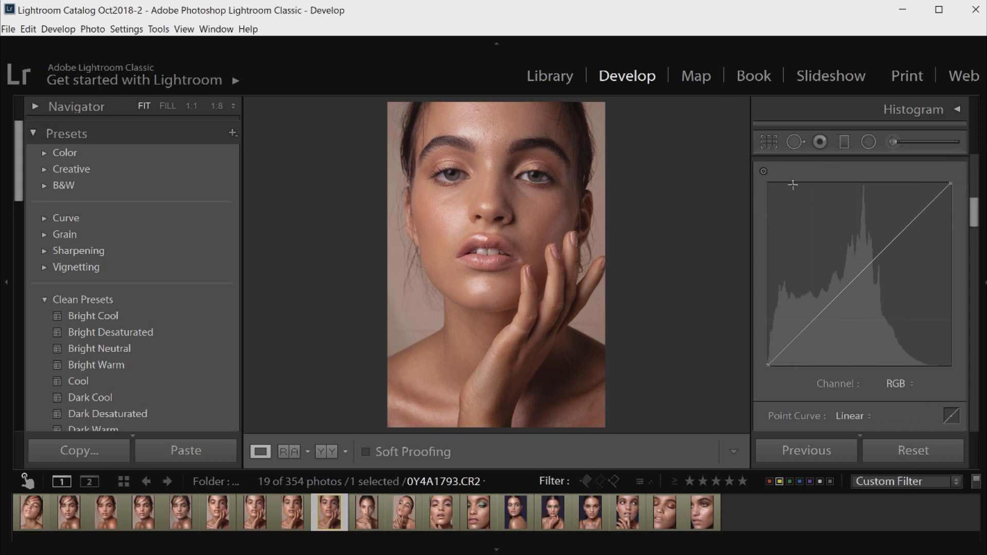
left_click(898, 384)
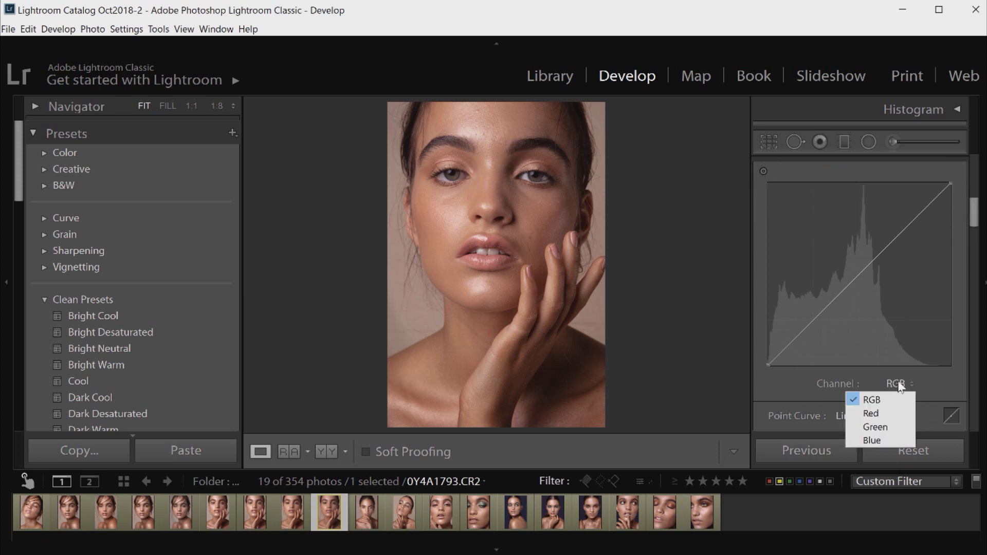
left_click(883, 431)
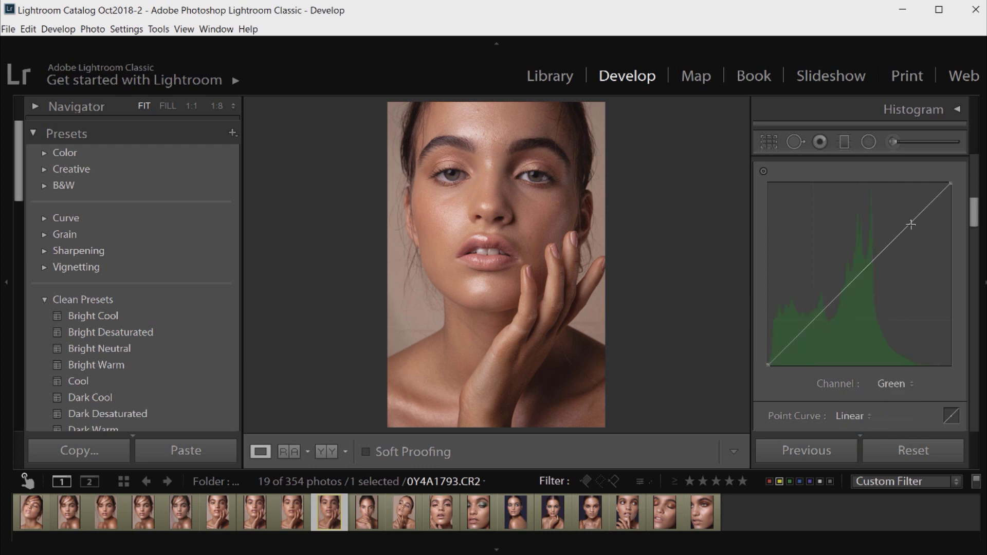
mouse_move(897, 237)
left_mouse_down()
mouse_move(894, 226)
mouse_move(881, 247)
left_mouse_up()
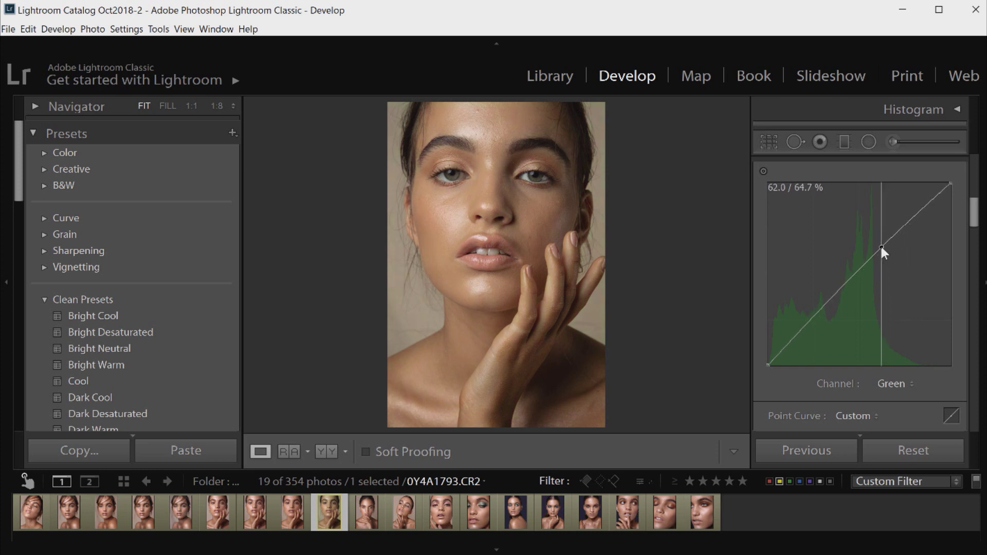
Add a shadow point on the lower part of the green curve and move the upper point to about 63.9 / 64.7 %.
left_click(763, 171)
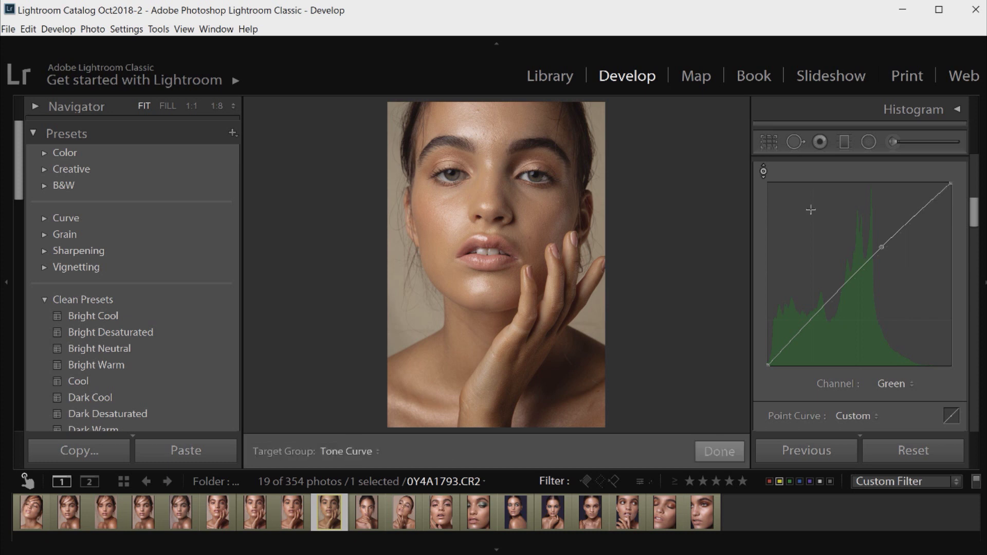
mouse_move(805, 324)
left_mouse_down()
mouse_move(798, 338)
mouse_move(809, 327)
left_mouse_up()
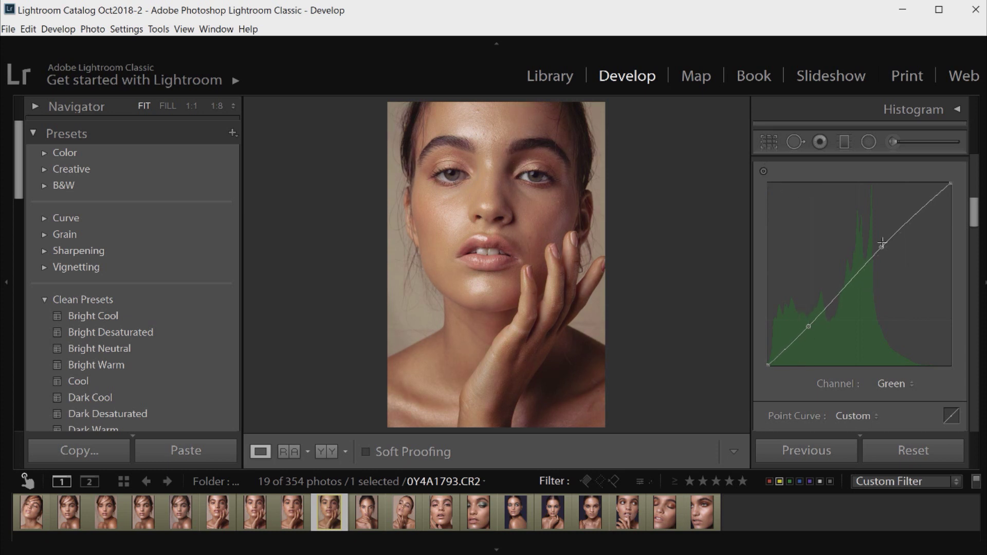
left_click_drag(882, 247, 883, 246)
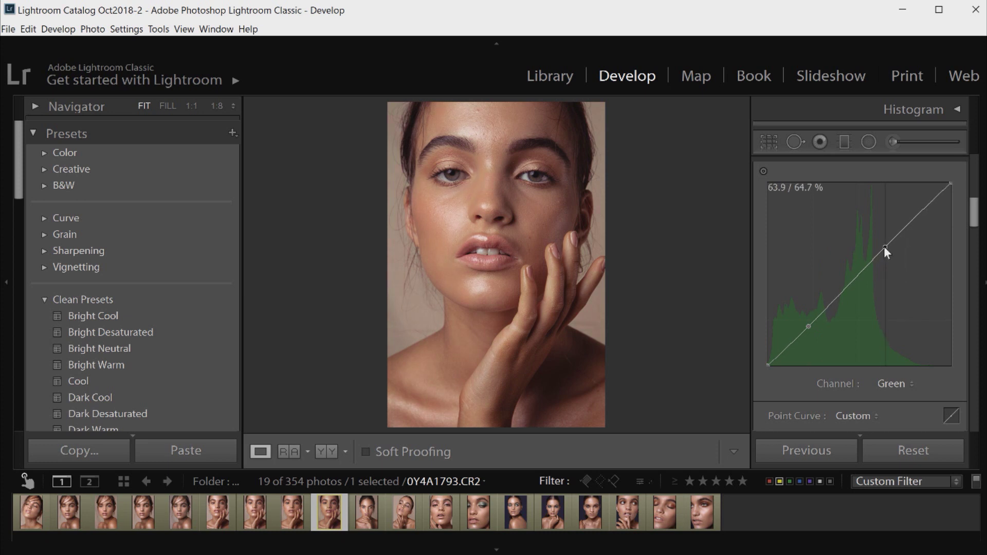
On the Blue channel curve, add an upper point in the highlights and a shadow point at about 16.9 / 17.6 %.
left_click(889, 384)
left_click(860, 438)
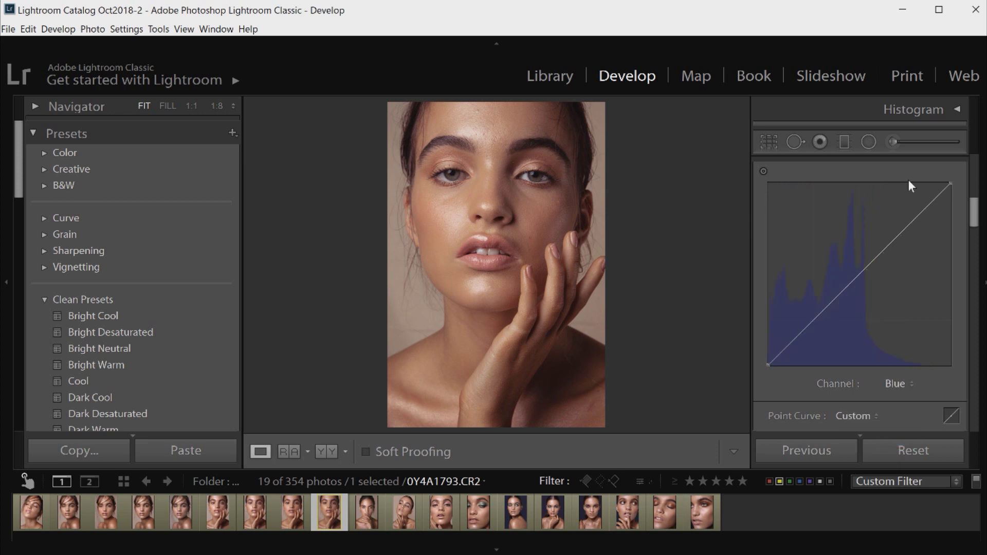
left_click_drag(913, 214, 909, 221)
left_click(795, 329)
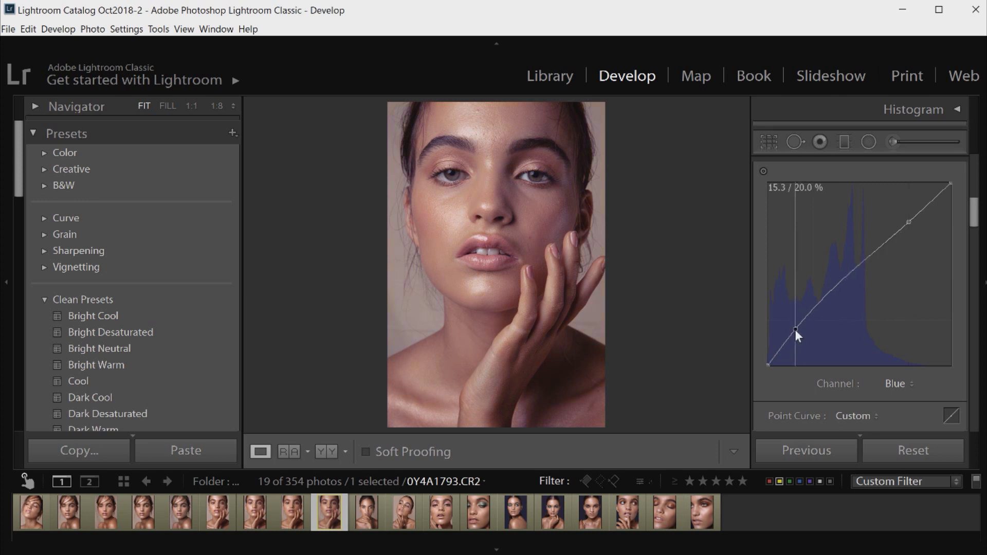
left_click_drag(795, 329, 798, 333)
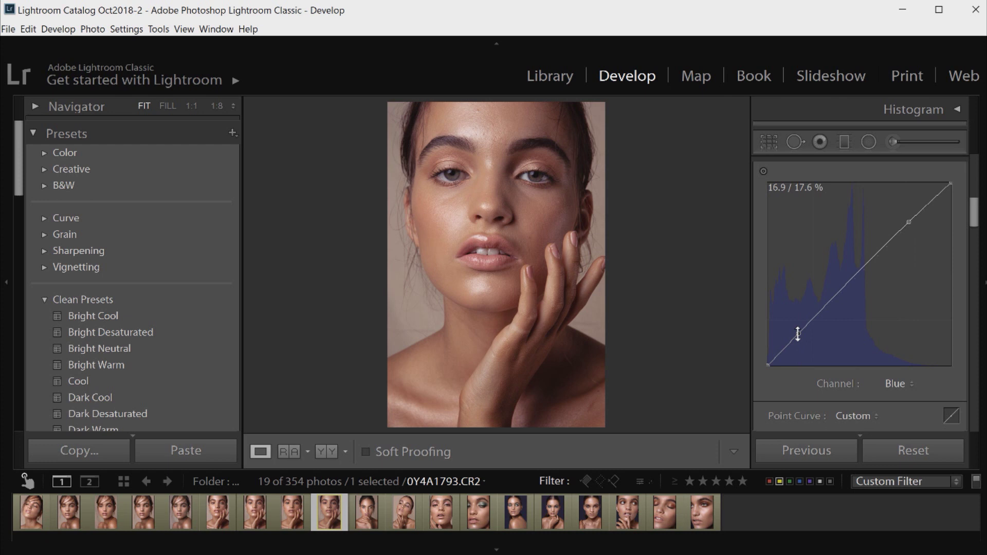
In the HSL hue adjustments, set Red to +11, Orange to +2 and Yellow to +1.
left_click_drag(973, 210, 977, 235)
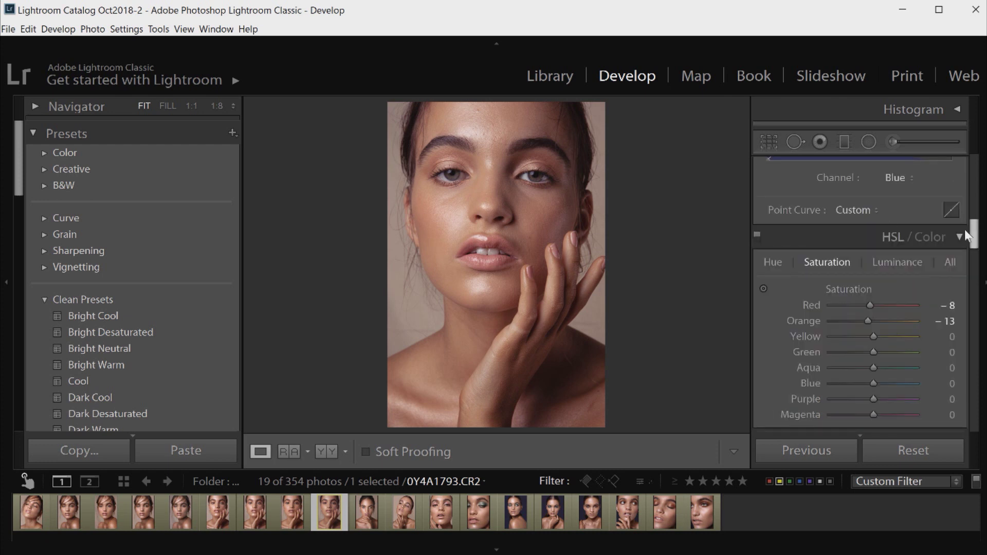
left_click(771, 260)
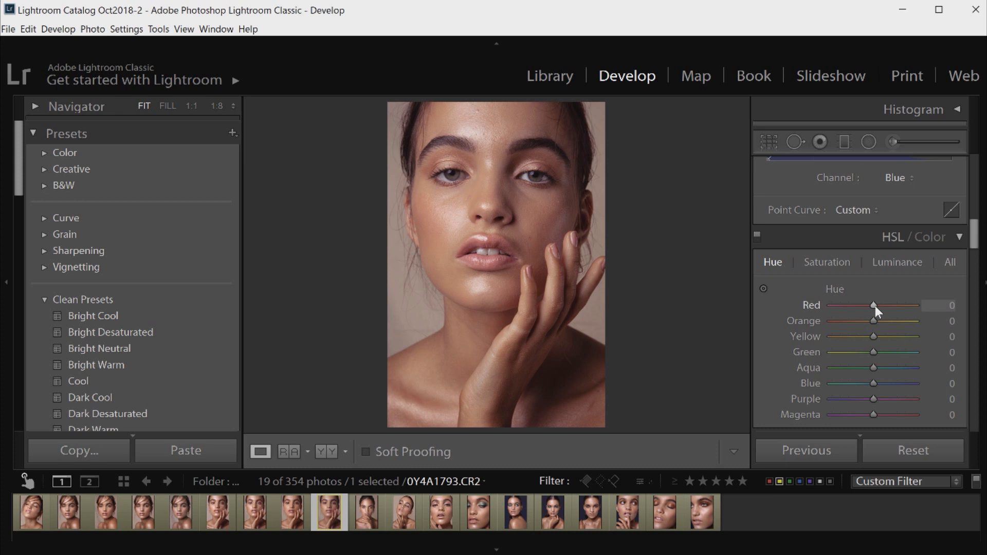
mouse_move(872, 305)
left_mouse_down()
mouse_move(858, 302)
mouse_move(882, 305)
mouse_move(878, 320)
mouse_move(858, 323)
mouse_move(871, 322)
left_mouse_up()
left_click_drag(872, 336, 873, 335)
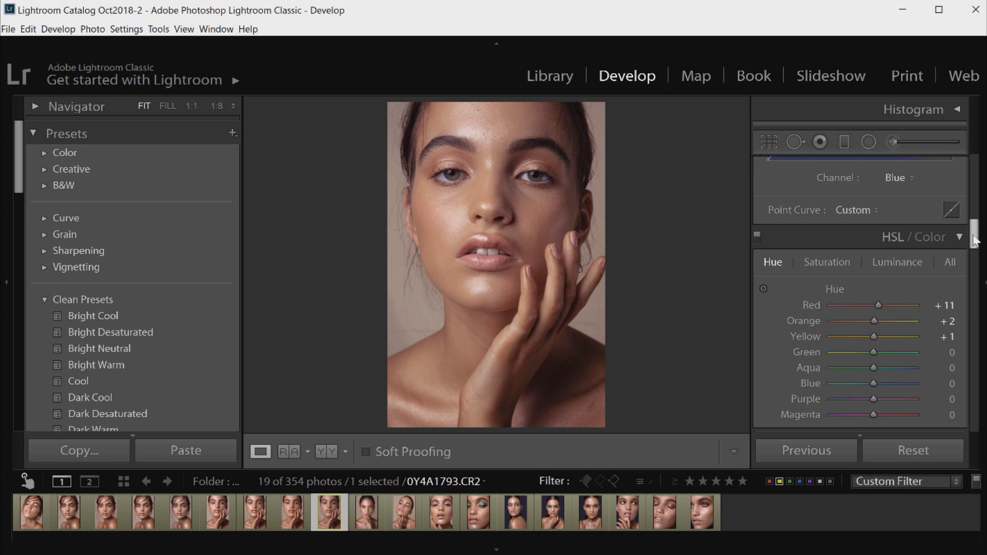
Reduce the portrait's Vibrance to -3 in the Basic adjustments.
left_click_drag(975, 240, 976, 193)
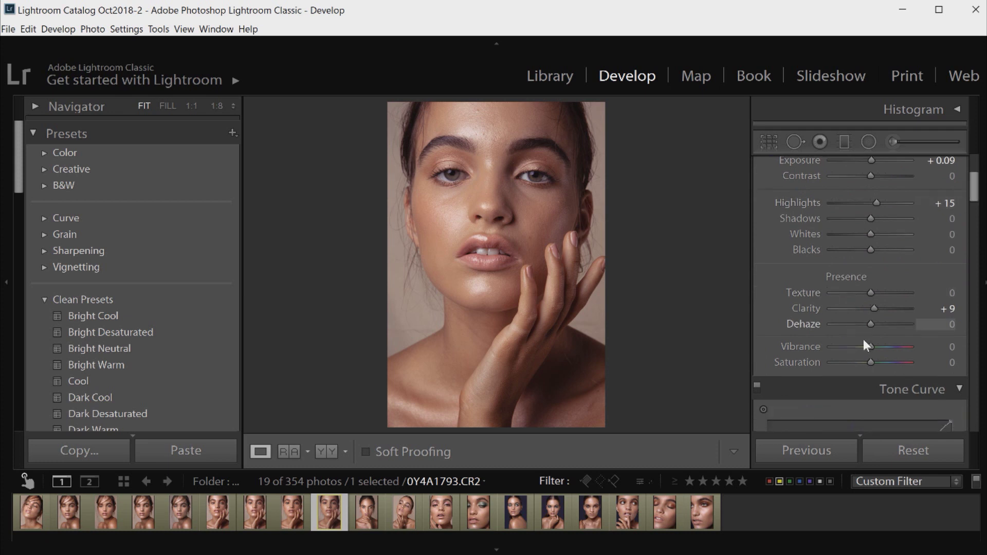
left_click_drag(868, 344, 866, 342)
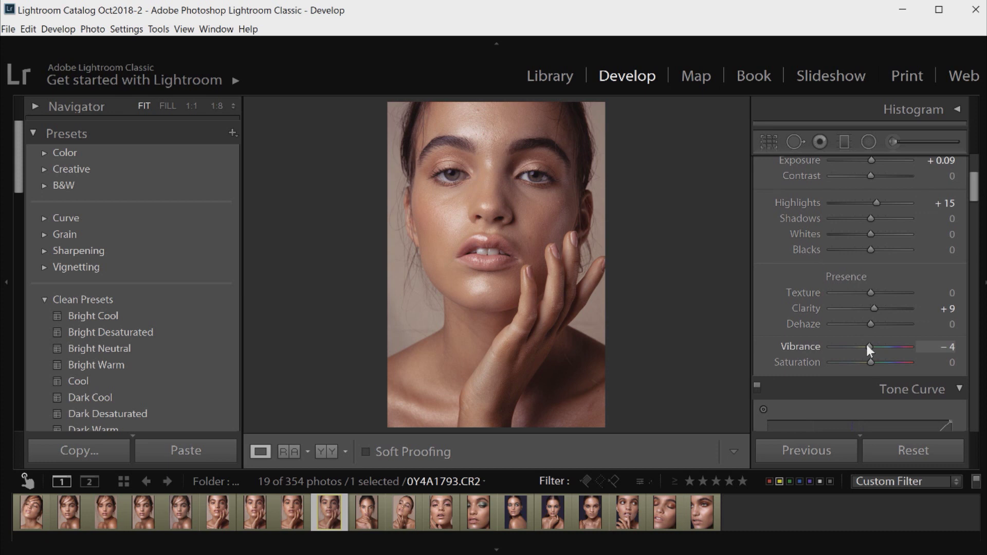
left_click_drag(866, 342, 867, 344)
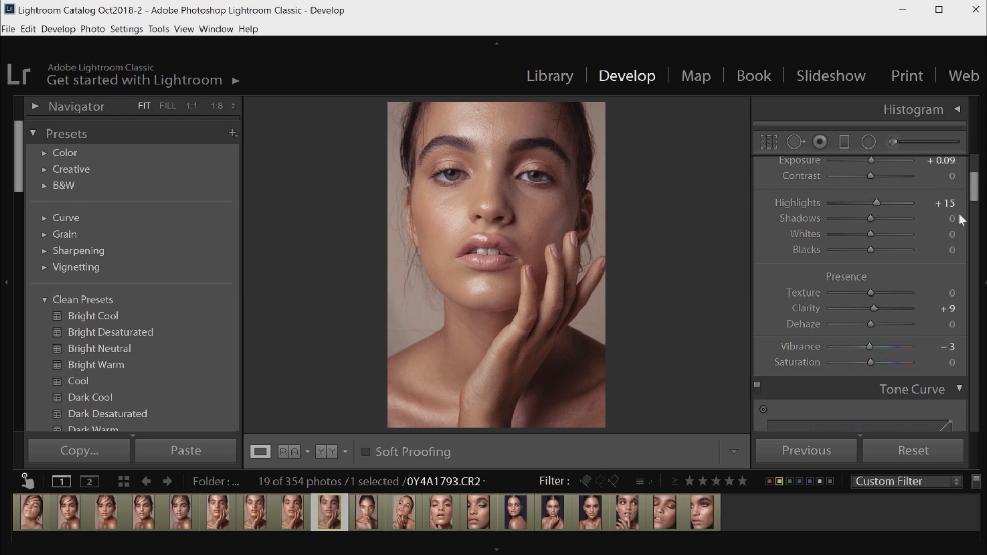
Compare the graded portrait with its unedited Before version twice, ending on the edited version.
scroll(958, 214, "up", 5)
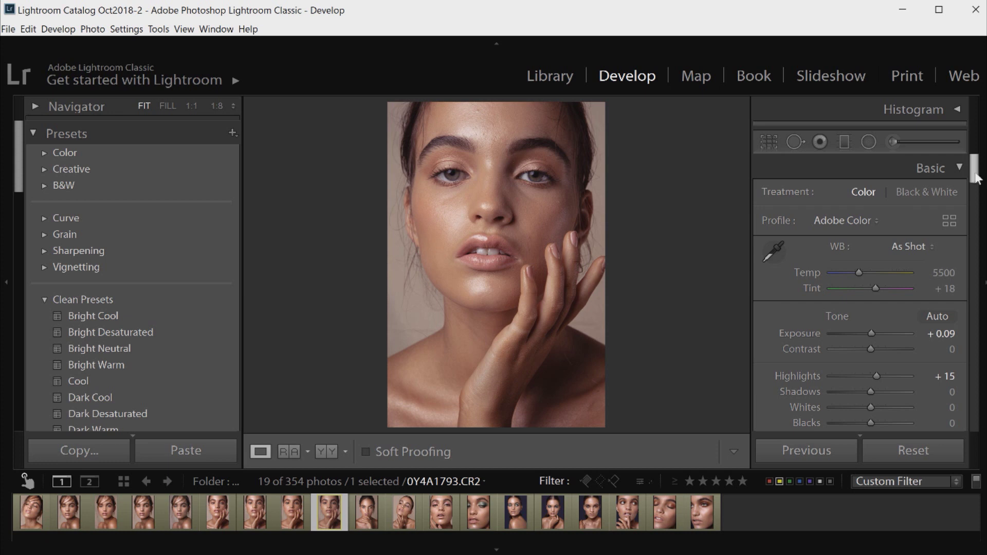
left_click_drag(975, 179, 961, 223)
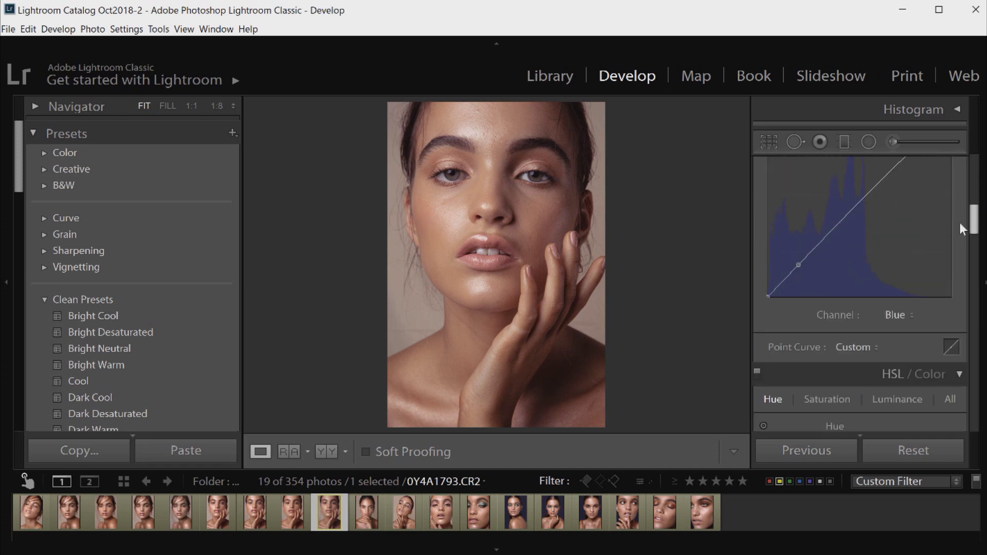
scroll(960, 224, "down", 4)
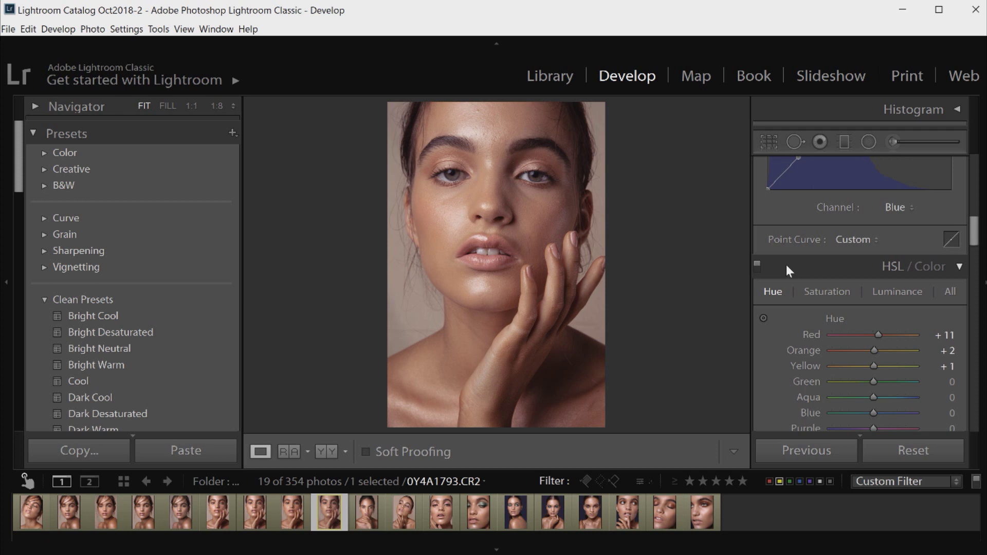
key("backslash")
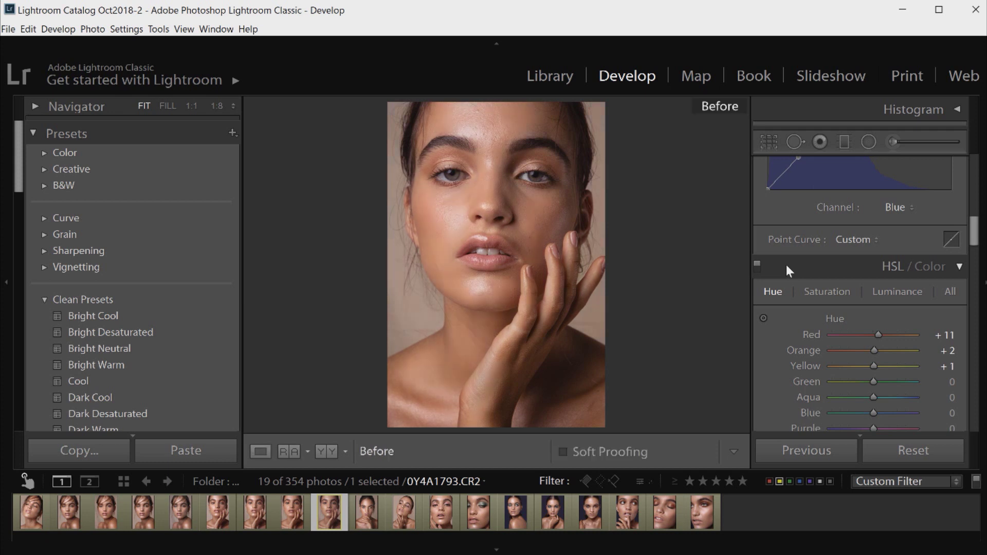
key("backslash")
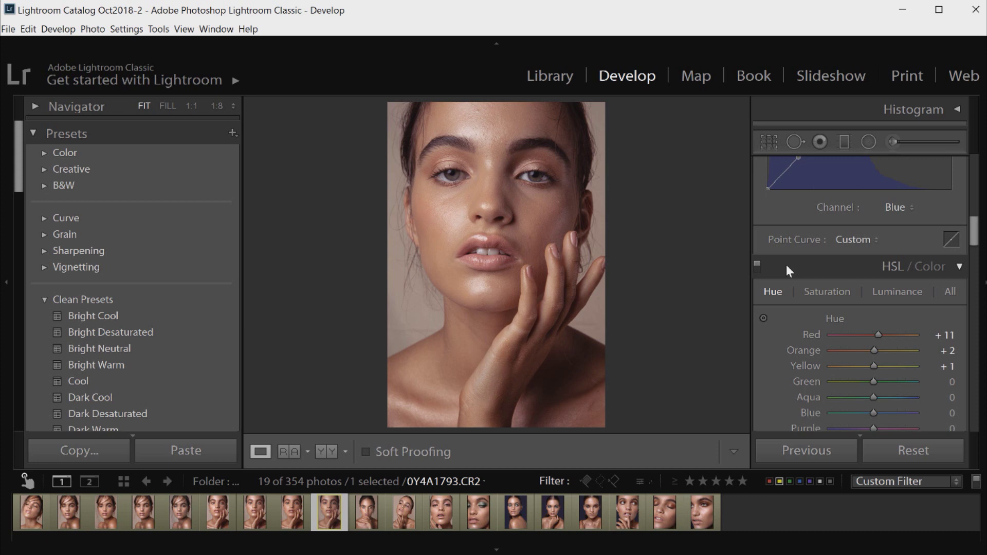
key("backslash")
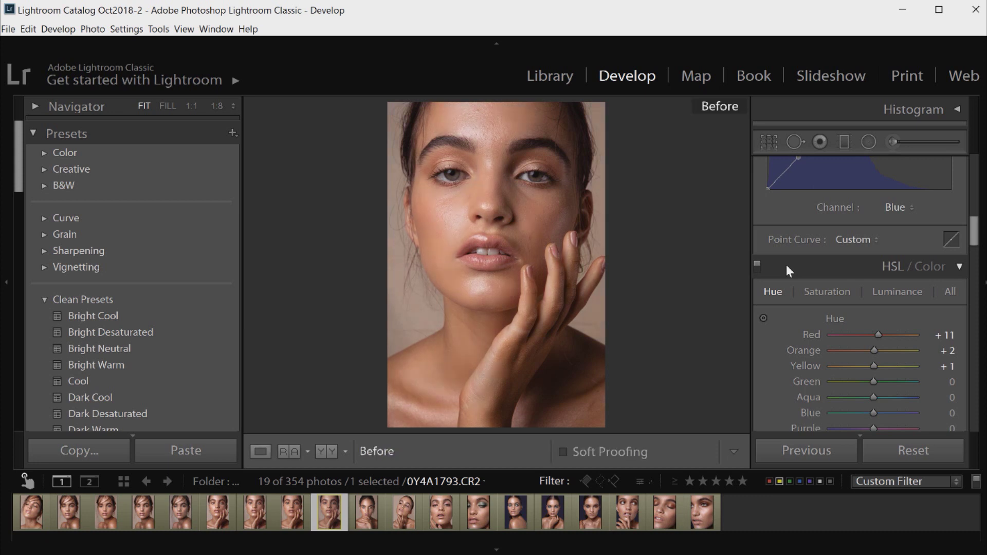
key("backslash")
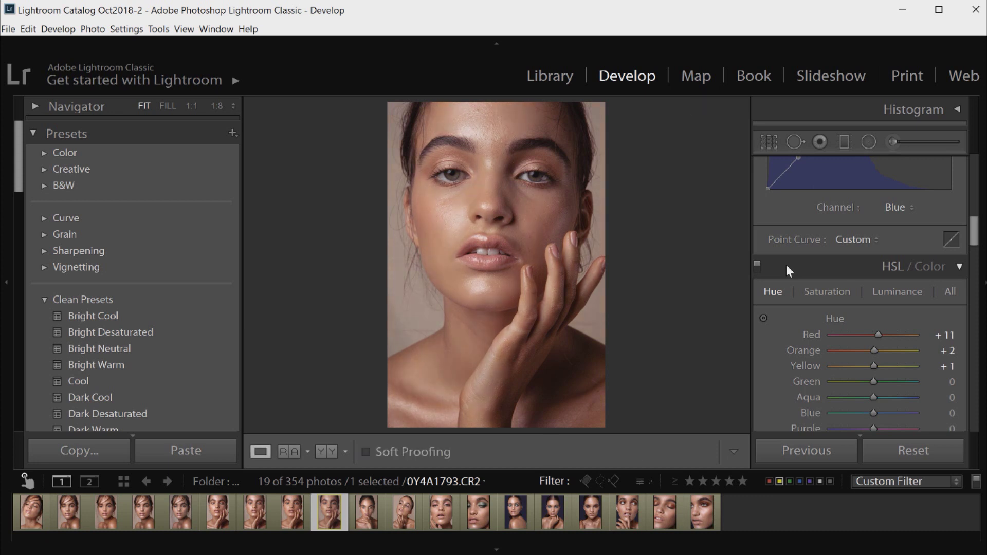